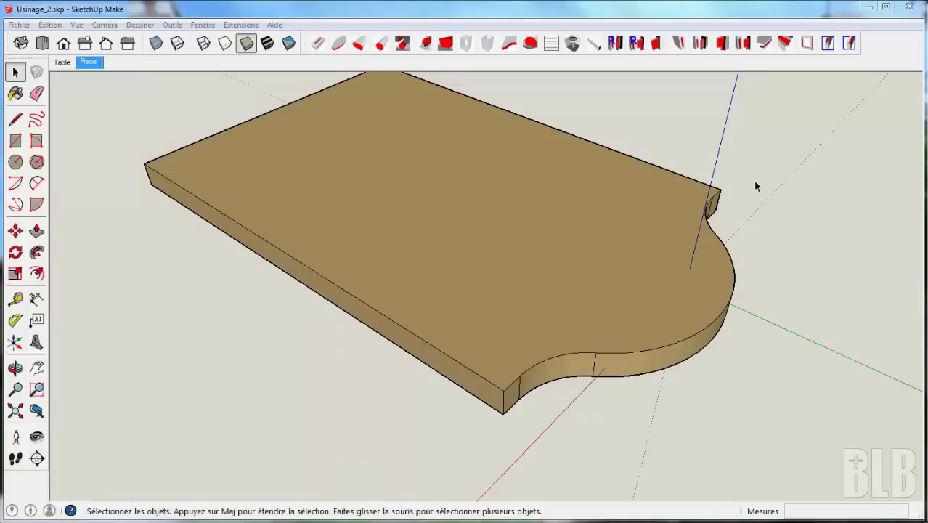
Orbit the board until its notched end faces front, then switch to the Table scene.
mouse_move(753, 180)
middle_down()
mouse_move(598, 246)
mouse_move(408, 234)
mouse_move(737, 234)
mouse_move(755, 221)
mouse_move(770, 242)
middle_up()
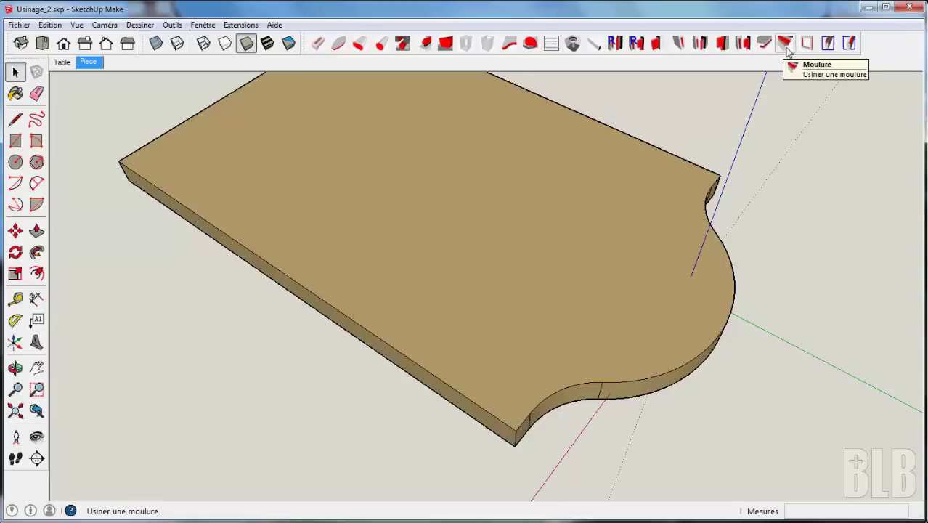
mouse_move(814, 145)
middle_down()
mouse_move(387, 128)
mouse_move(782, 144)
middle_up()
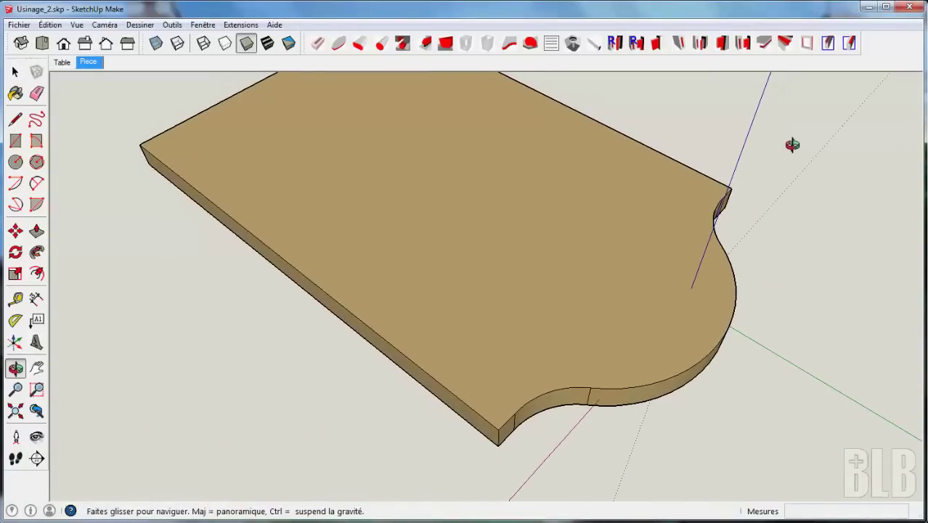
middle_drag(782, 144, 792, 145)
mouse_move(433, 195)
middle_down()
mouse_move(474, 214)
mouse_move(530, 219)
mouse_move(589, 211)
mouse_move(123, 143)
middle_up()
mouse_move(124, 143)
mouse_down()
mouse_move(73, 143)
mouse_move(328, 156)
mouse_move(466, 182)
mouse_move(491, 197)
mouse_move(275, 166)
mouse_move(72, 187)
mouse_up()
key(space)
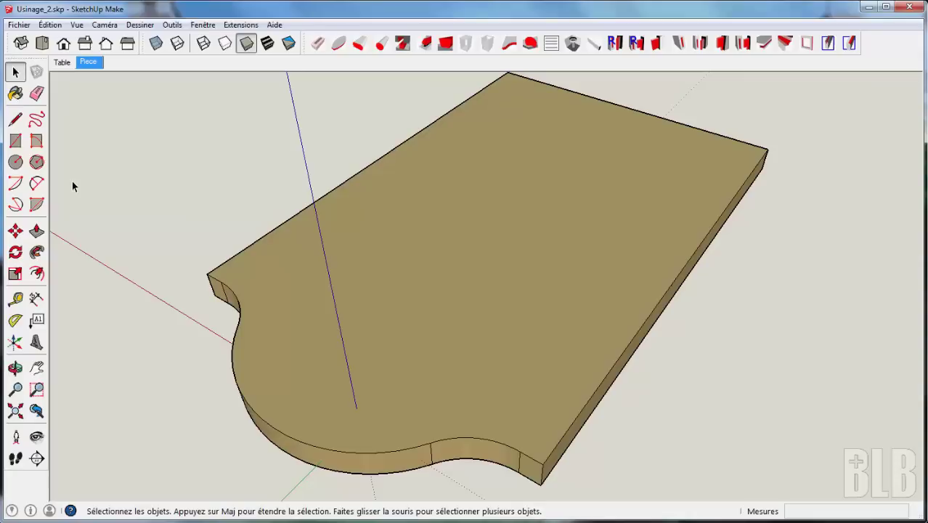
click(62, 64)
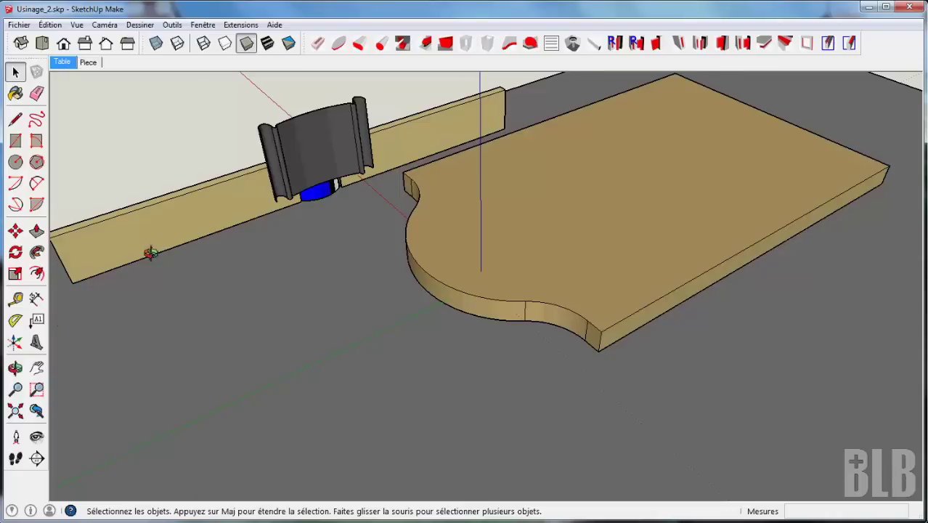
Launch the Rainure_Feuillure groove machining tool from the plugin toolbar.
mouse_move(150, 252)
middle_down()
mouse_move(348, 284)
mouse_move(700, 251)
mouse_move(513, 272)
mouse_move(170, 208)
mouse_move(124, 249)
mouse_move(131, 261)
mouse_move(216, 288)
middle_up()
middle_drag(292, 326, 321, 360)
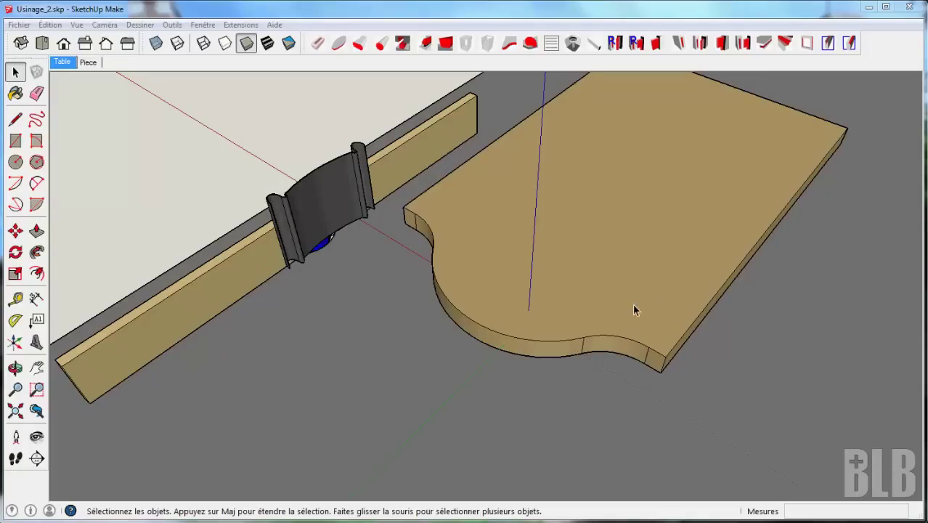
click(763, 45)
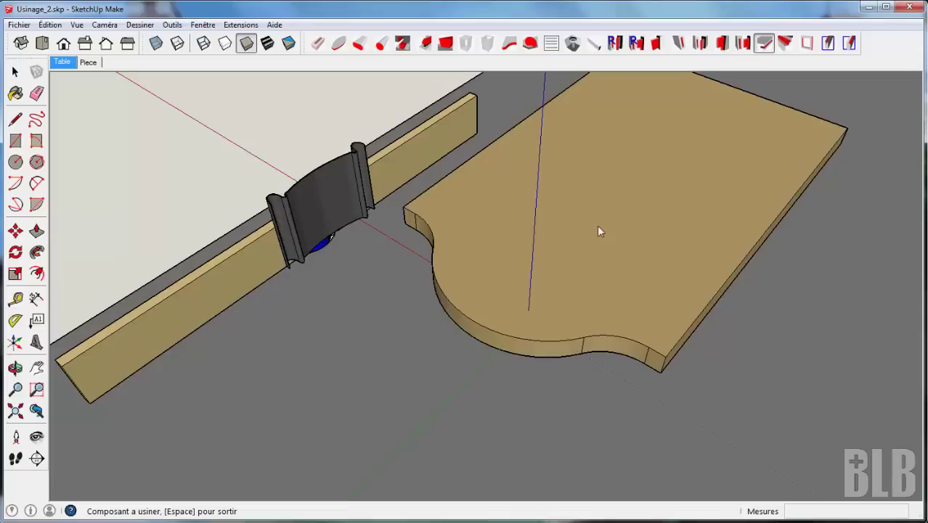
mouse_move(596, 233)
middle_down()
mouse_move(590, 224)
mouse_move(617, 234)
mouse_move(644, 209)
mouse_move(638, 182)
middle_up()
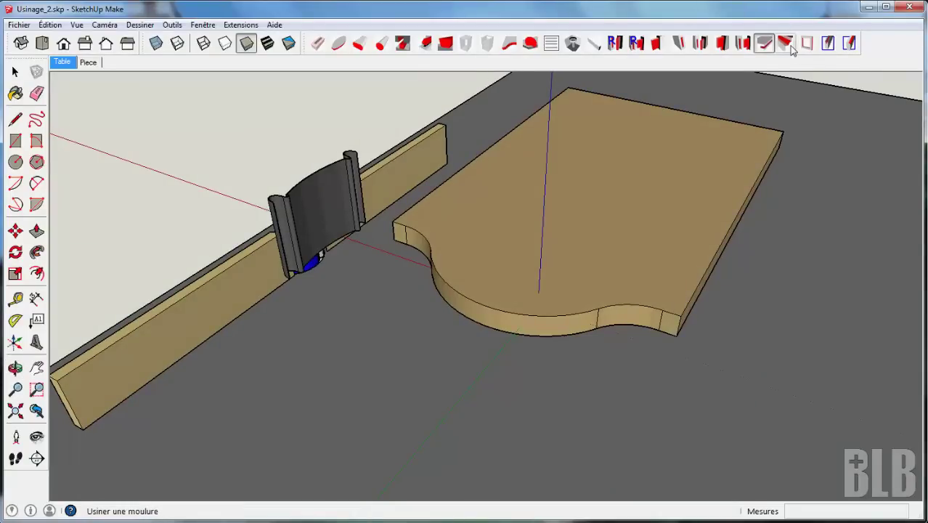
Pick the board as the piece to machine and mark its end corner edge as the attack edge.
click(590, 265)
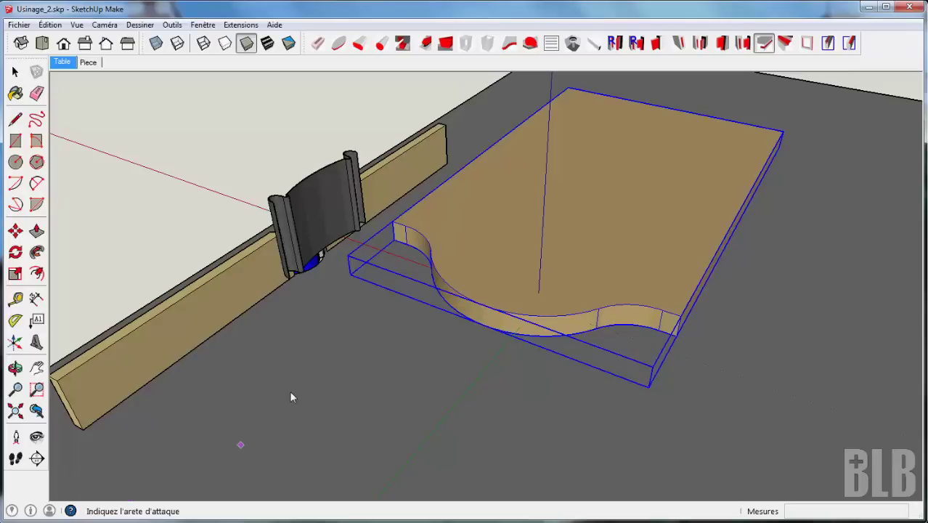
middle_drag(325, 328, 297, 316)
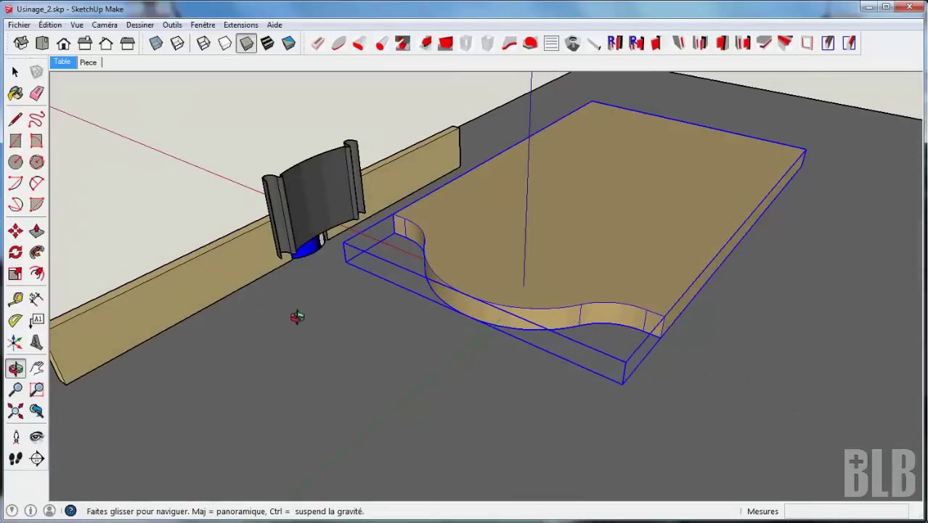
mouse_move(297, 316)
mouse_down()
mouse_move(405, 322)
mouse_move(354, 270)
mouse_up()
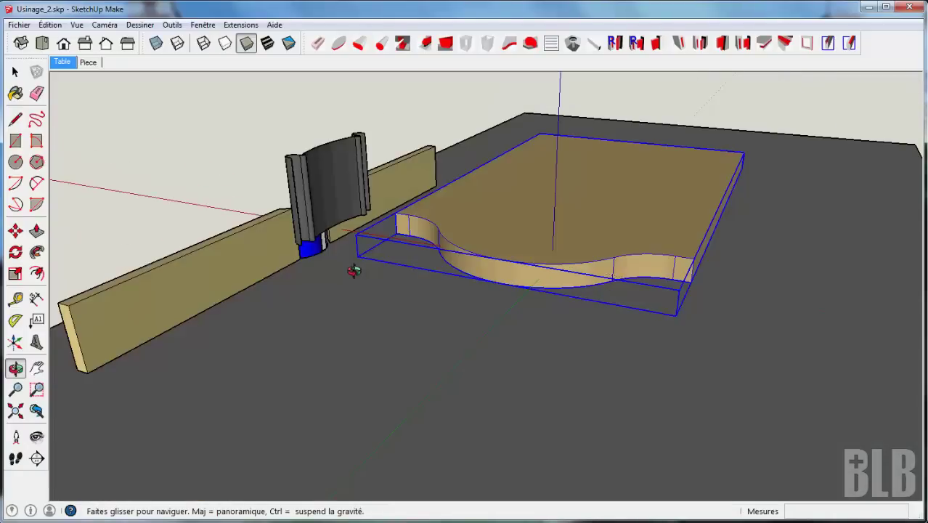
middle_drag(354, 270, 719, 310)
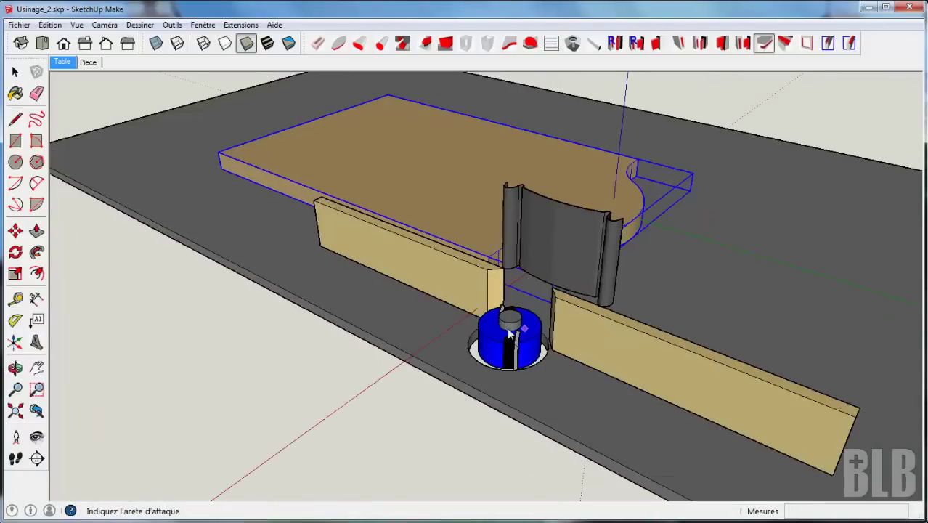
mouse_move(759, 287)
middle_down()
mouse_move(442, 354)
mouse_move(388, 344)
mouse_move(345, 218)
middle_up()
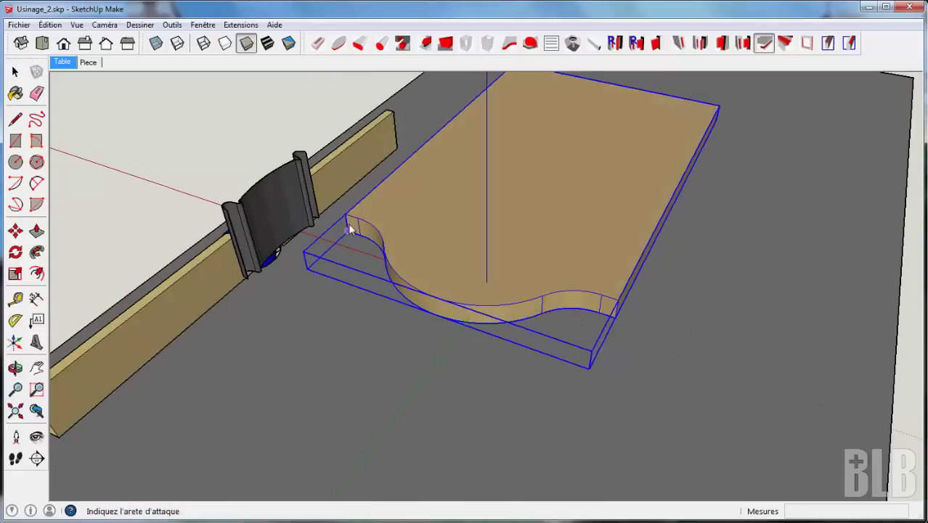
scroll(349, 227, up, 1)
scroll(348, 223, up, 1)
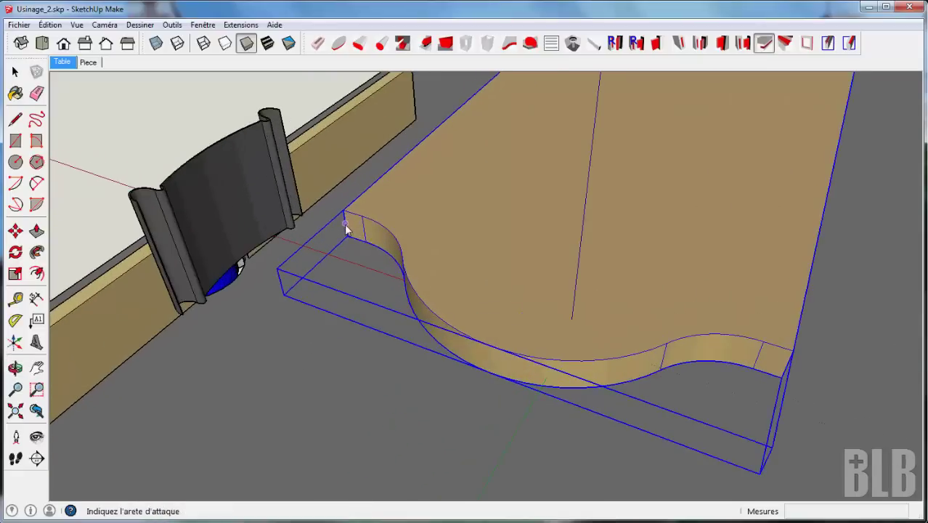
click(346, 225)
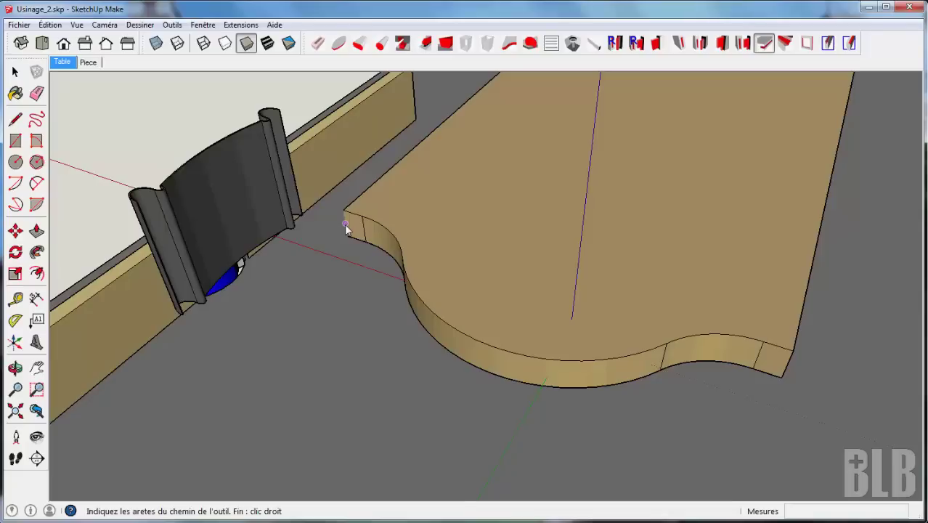
mouse_move(297, 301)
middle_down()
mouse_move(536, 347)
mouse_move(697, 356)
mouse_move(483, 373)
mouse_move(347, 346)
mouse_move(311, 327)
mouse_move(321, 317)
middle_up()
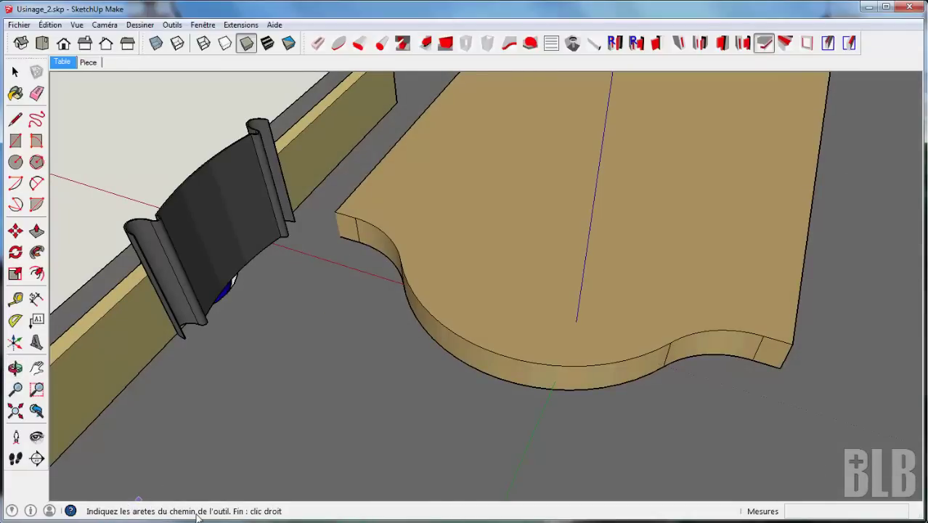
mouse_move(314, 330)
middle_down()
mouse_move(401, 316)
mouse_move(260, 305)
middle_up()
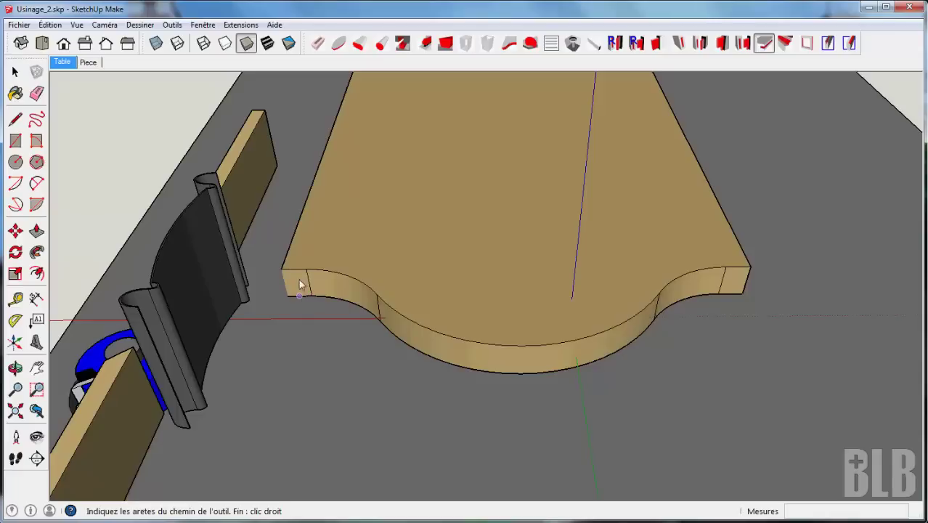
mouse_move(194, 288)
middle_down()
mouse_move(468, 338)
mouse_move(623, 247)
mouse_move(497, 214)
middle_up()
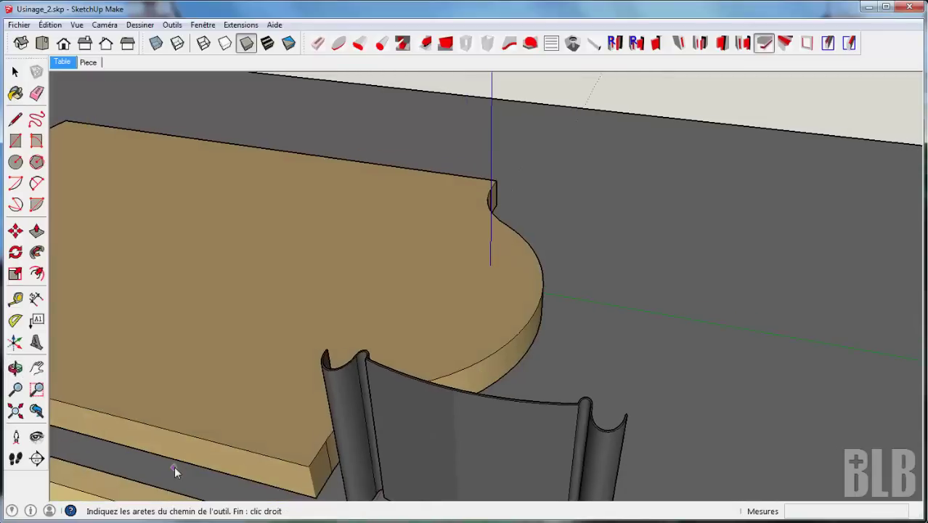
click(494, 351)
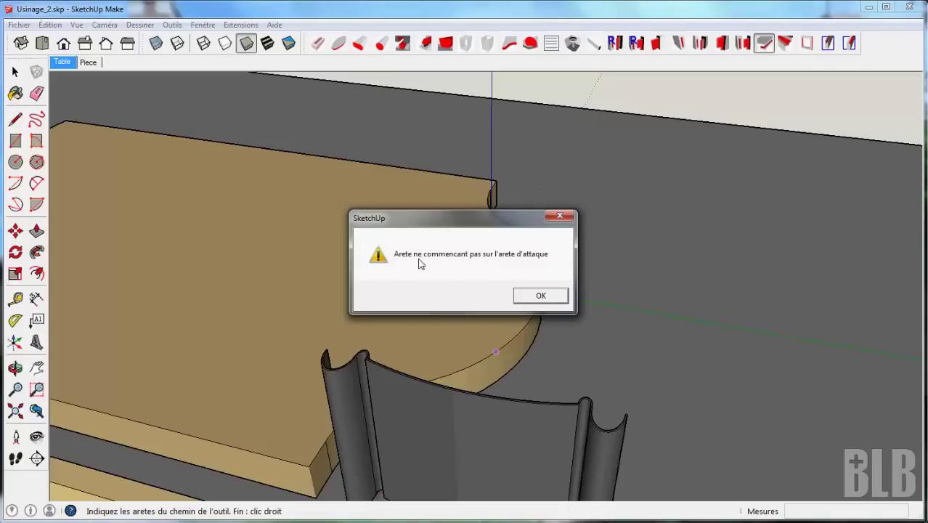
click(540, 295)
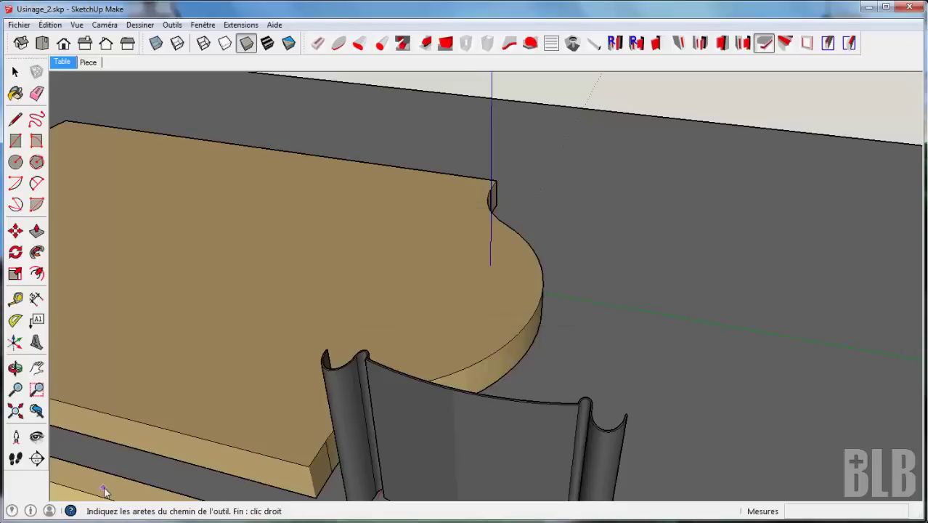
key(o)
mouse_move(124, 477)
mouse_down()
mouse_move(243, 426)
mouse_move(283, 443)
mouse_up()
mouse_move(283, 443)
middle_down()
mouse_move(248, 450)
mouse_move(289, 392)
middle_up()
Pick the long front top edge as the first path edge, dismissing the edge-not-continuous warning.
click(291, 389)
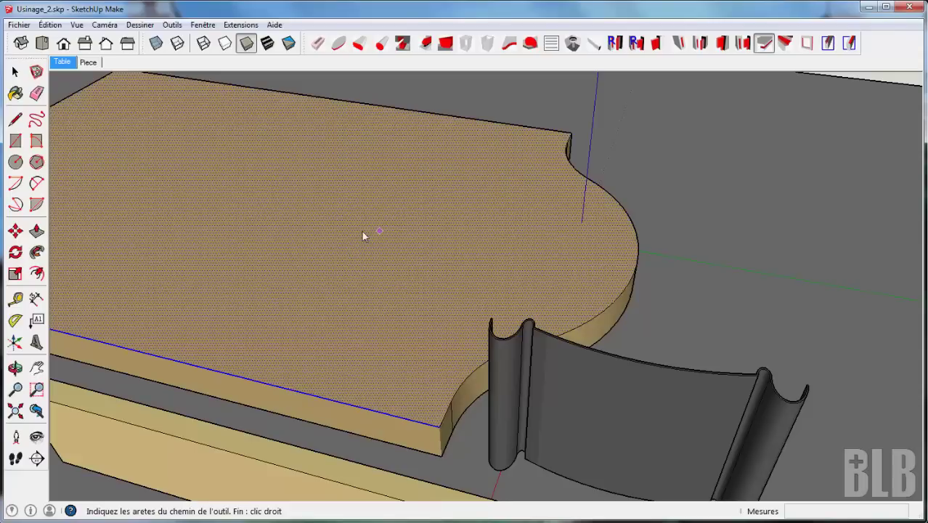
mouse_move(347, 226)
middle_down()
mouse_move(504, 225)
mouse_move(434, 251)
mouse_move(430, 268)
mouse_move(456, 315)
mouse_move(536, 356)
mouse_move(515, 331)
middle_up()
scroll(436, 297, down, 2)
scroll(413, 285, down, 1)
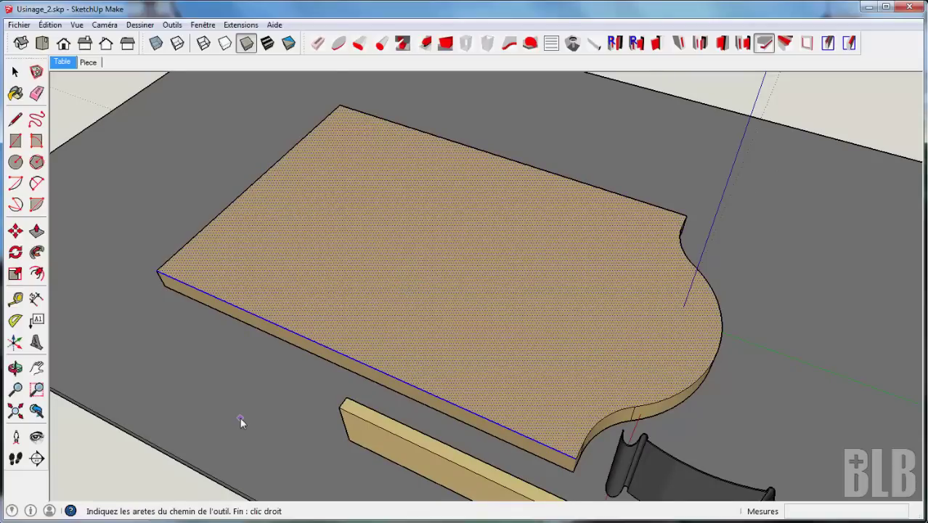
scroll(544, 309, up, 1)
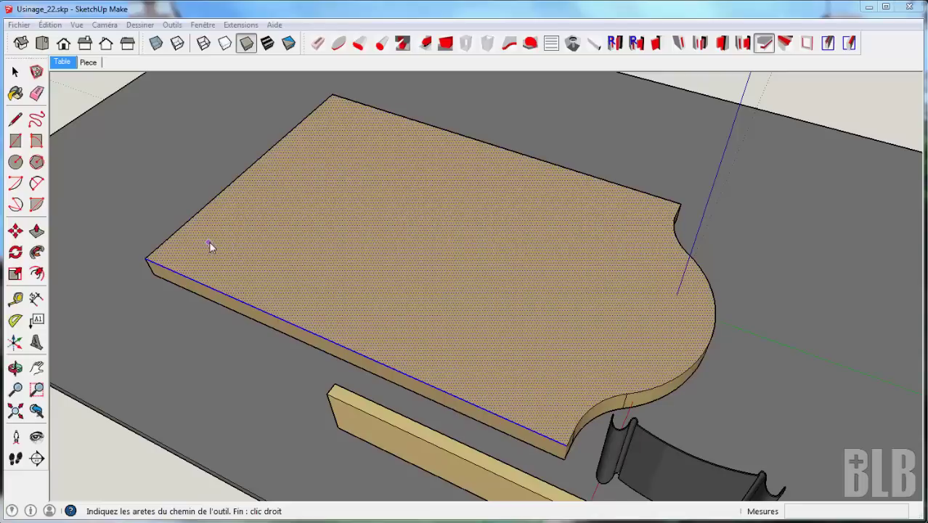
click(434, 129)
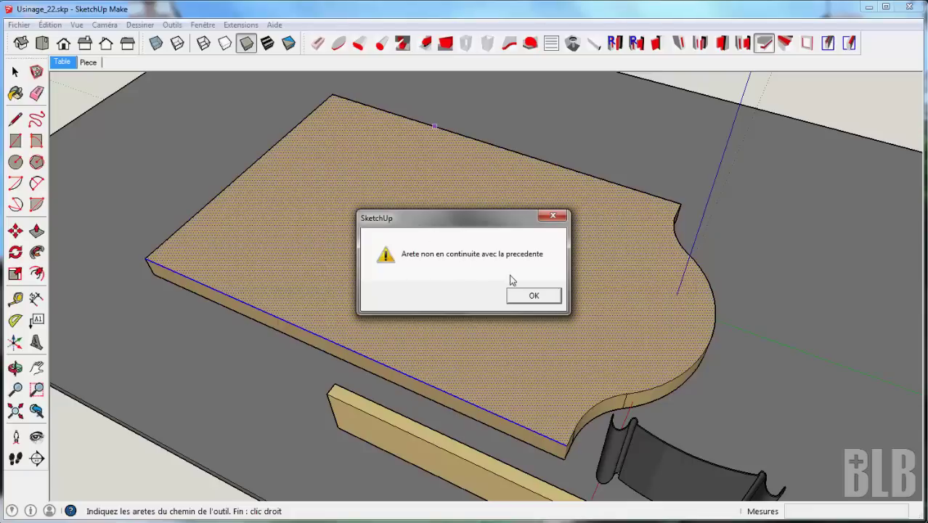
click(534, 296)
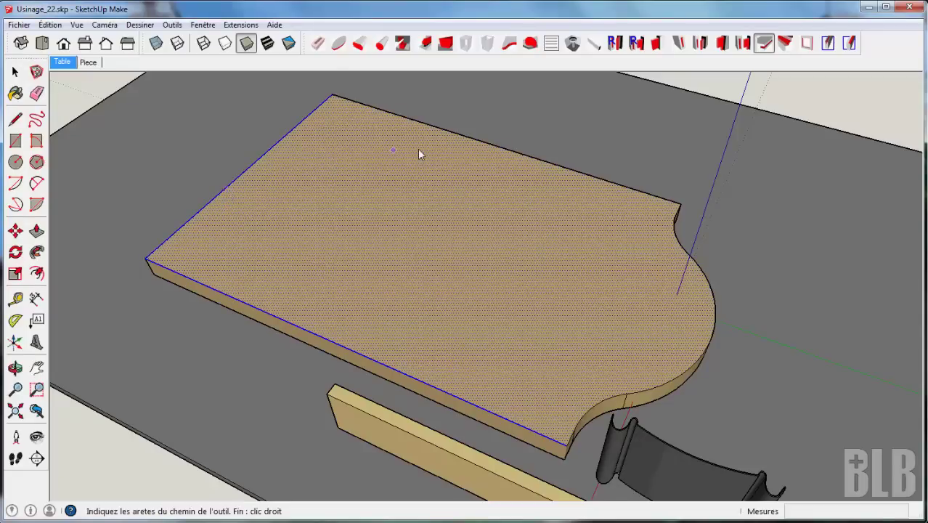
Add the straight back top edge to the tool path after clearing a deselection warning.
click(487, 145)
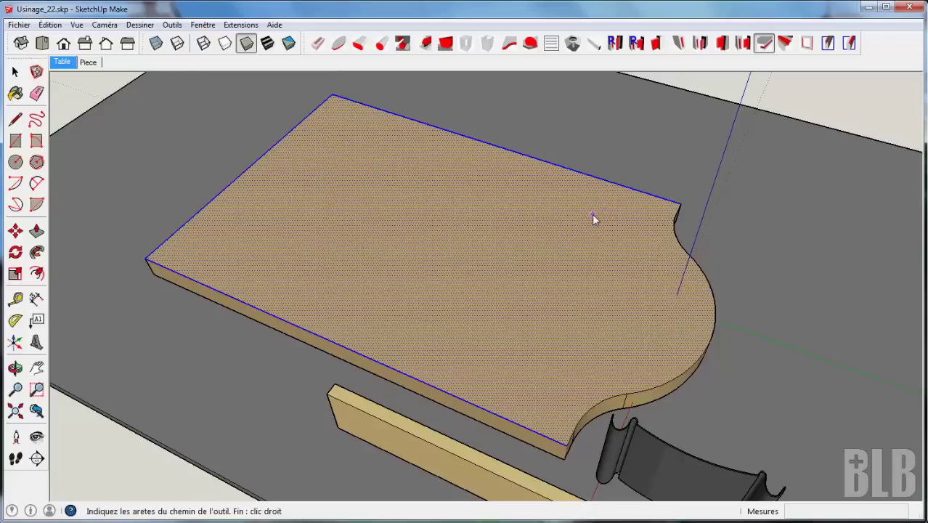
click(565, 171)
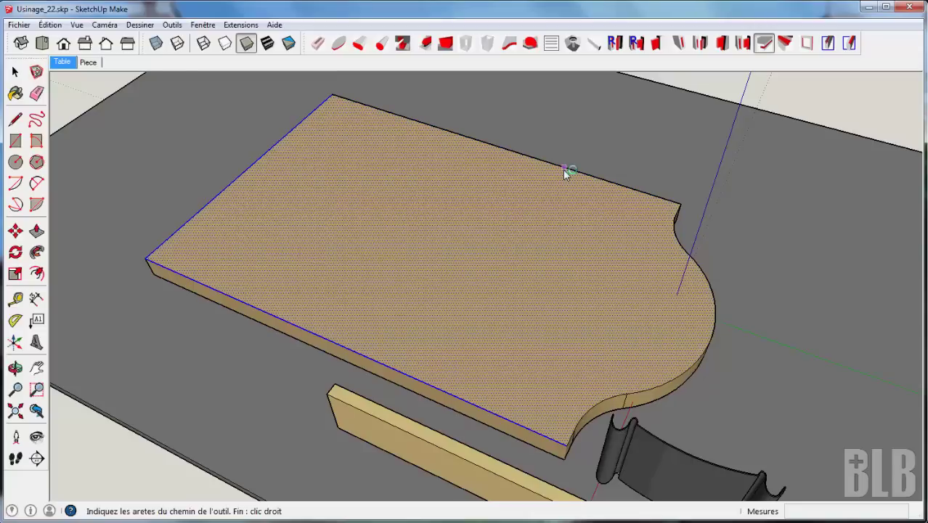
click(332, 347)
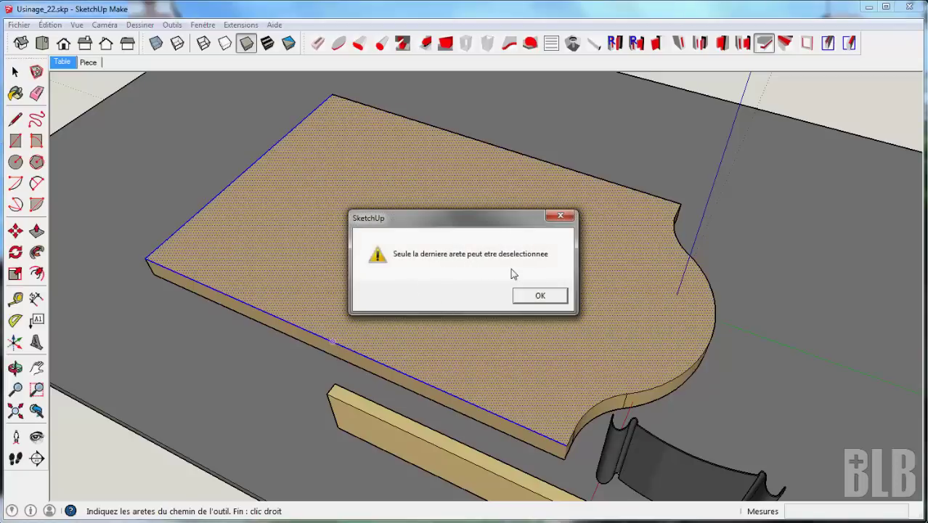
click(540, 296)
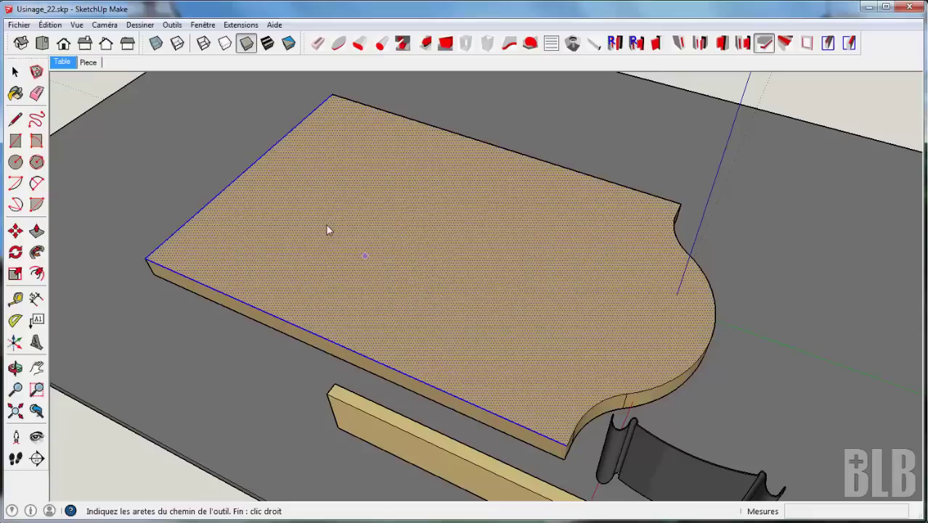
click(251, 170)
click(481, 144)
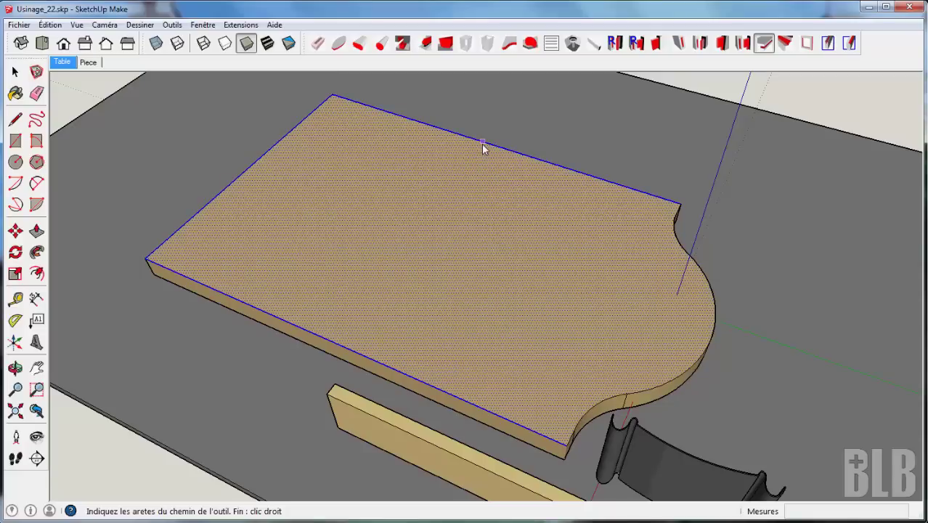
Use the full face outline as the path and cut an 8.0 mm wide, 15.0 mm deep groove.
right_click(472, 227)
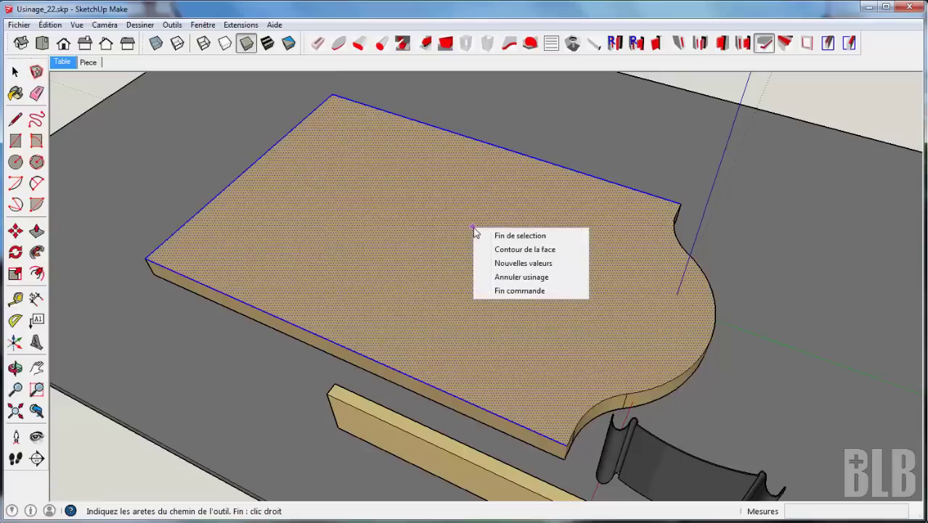
click(508, 240)
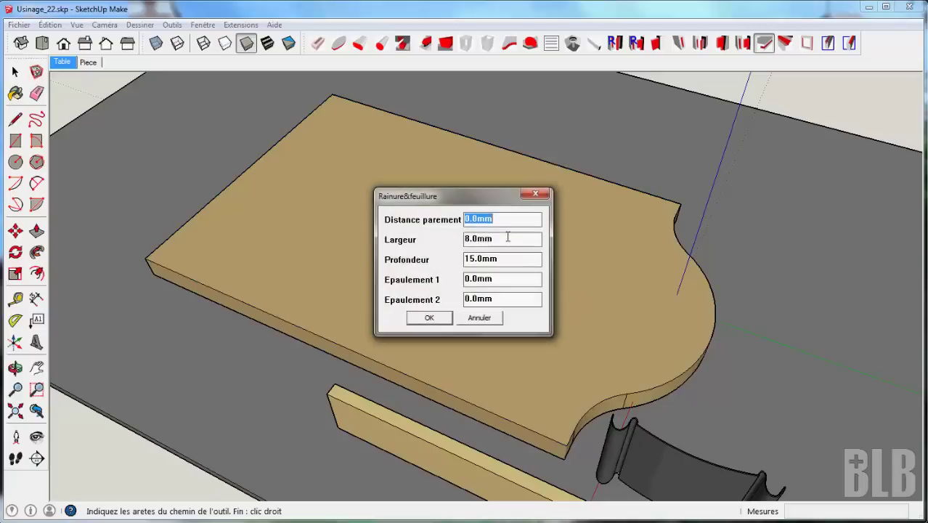
drag(443, 191, 345, 148)
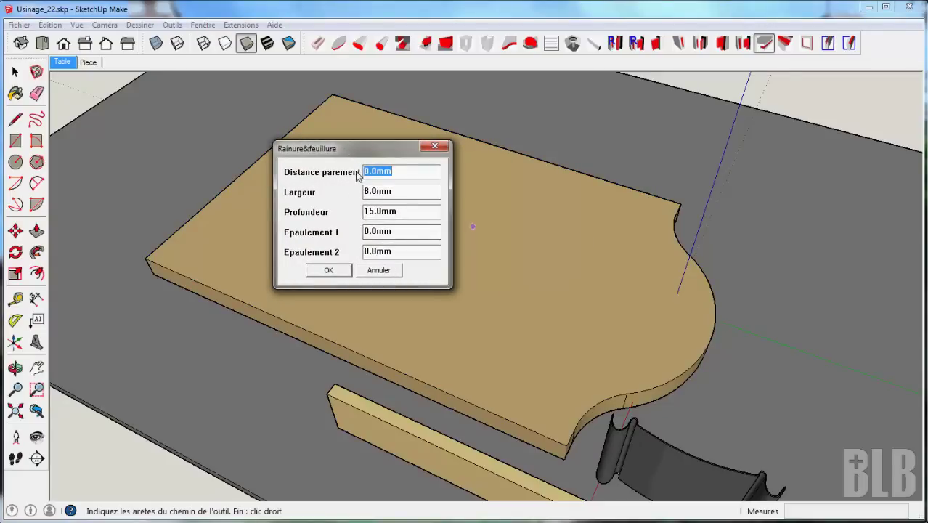
click(328, 270)
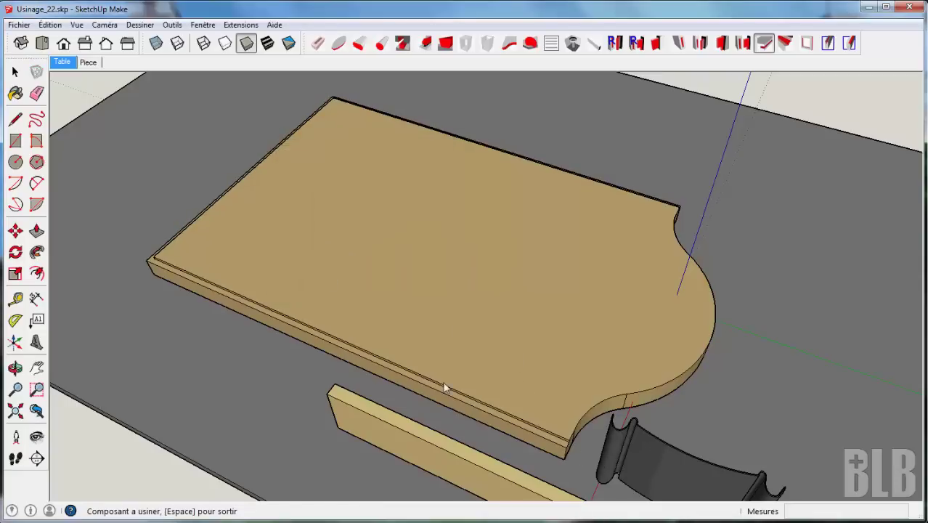
Cancel the trial groove with Annuler usinage, leaving the board uncut.
mouse_move(485, 277)
middle_down()
mouse_move(493, 277)
mouse_move(481, 272)
middle_up()
right_click(479, 267)
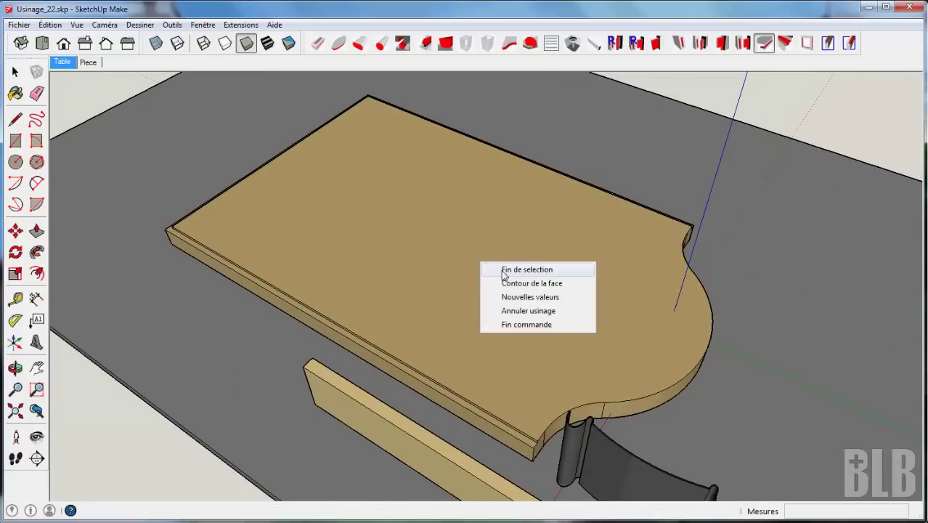
click(528, 311)
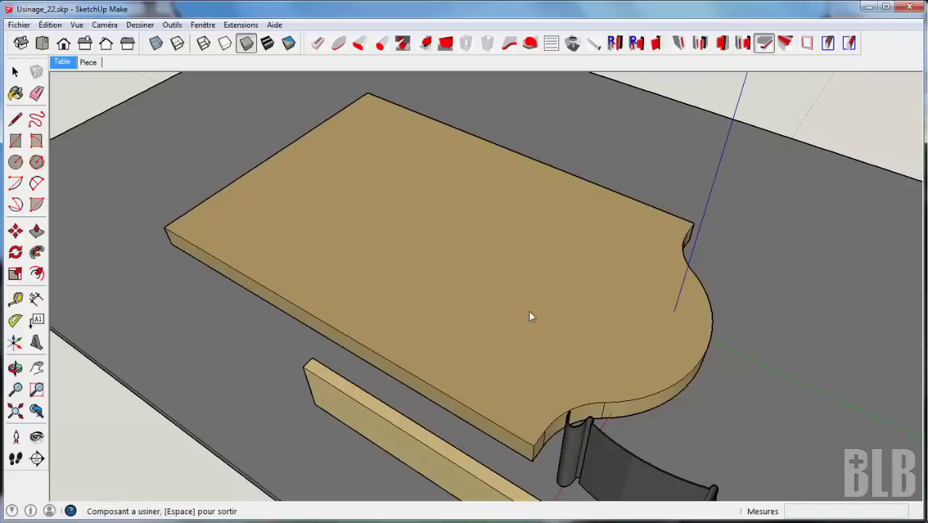
Restart the groove tool on the board and turn on X-ray view.
key(space)
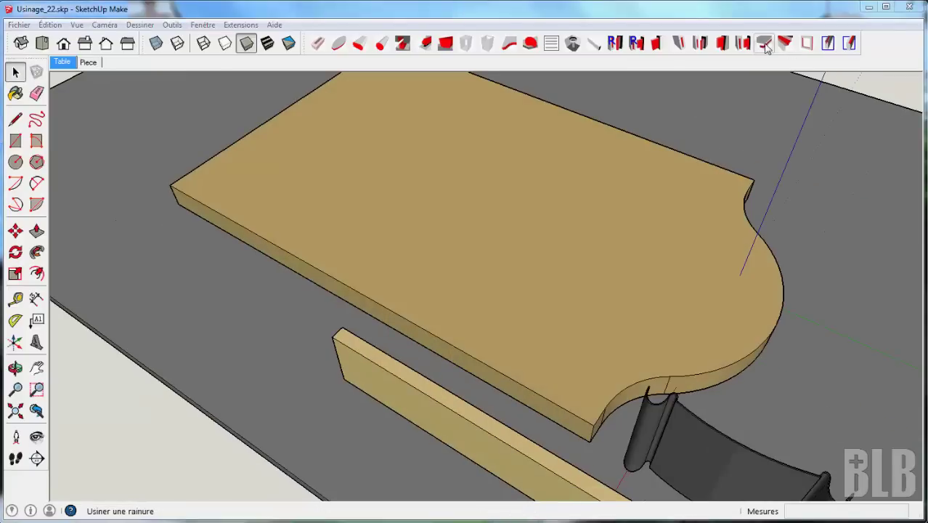
click(764, 45)
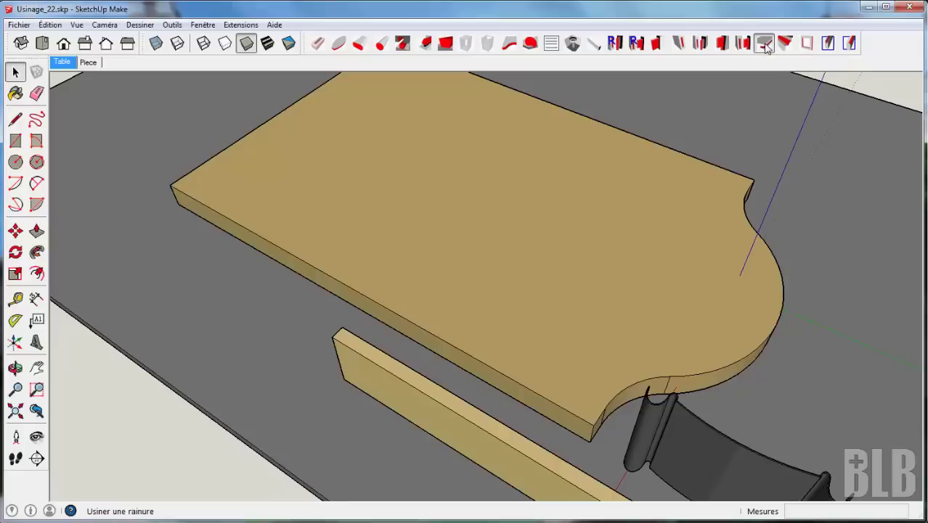
click(572, 289)
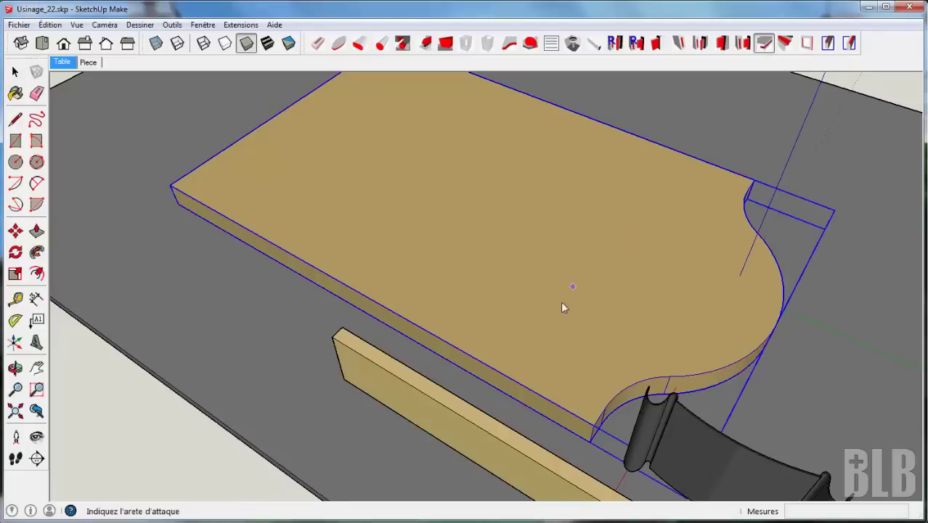
click(156, 43)
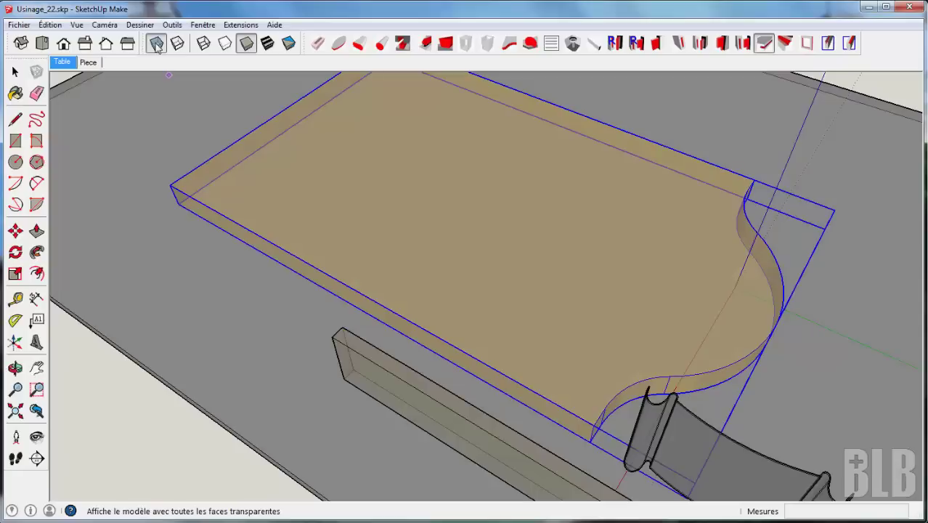
scroll(569, 479, up, 2)
scroll(570, 478, up, 3)
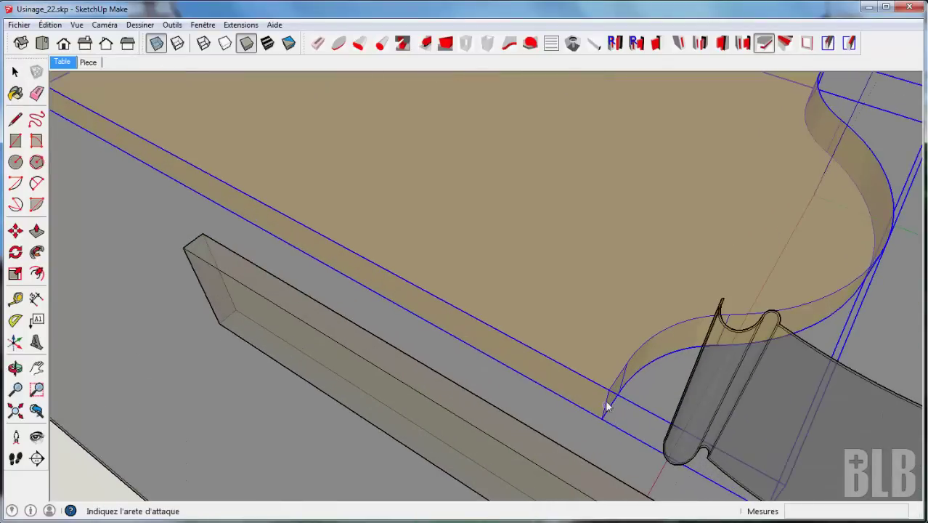
Pick the reference edge, then the front, left and back top edges as the tool path.
click(603, 403)
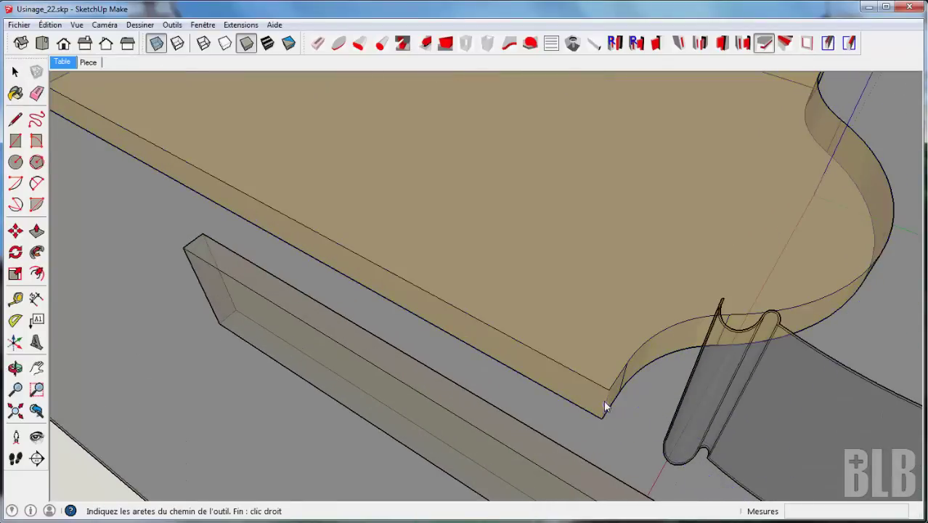
click(431, 323)
mouse_move(523, 197)
middle_down()
mouse_move(594, 326)
mouse_move(617, 280)
mouse_move(646, 314)
middle_up()
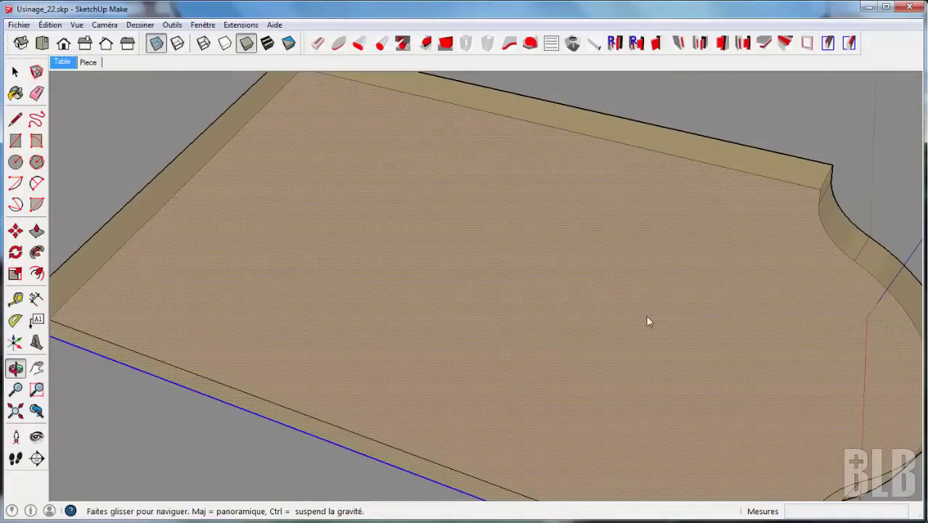
click(120, 252)
click(558, 132)
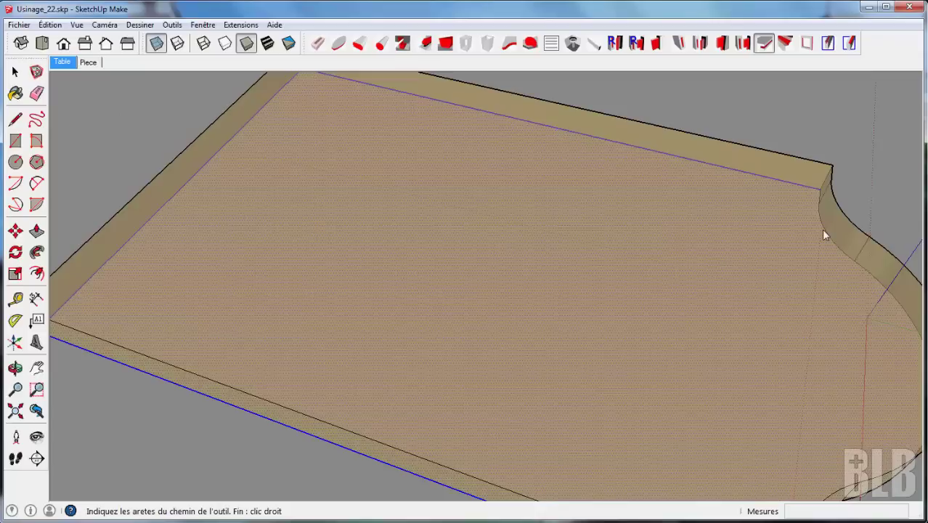
middle_drag(683, 226, 814, 245)
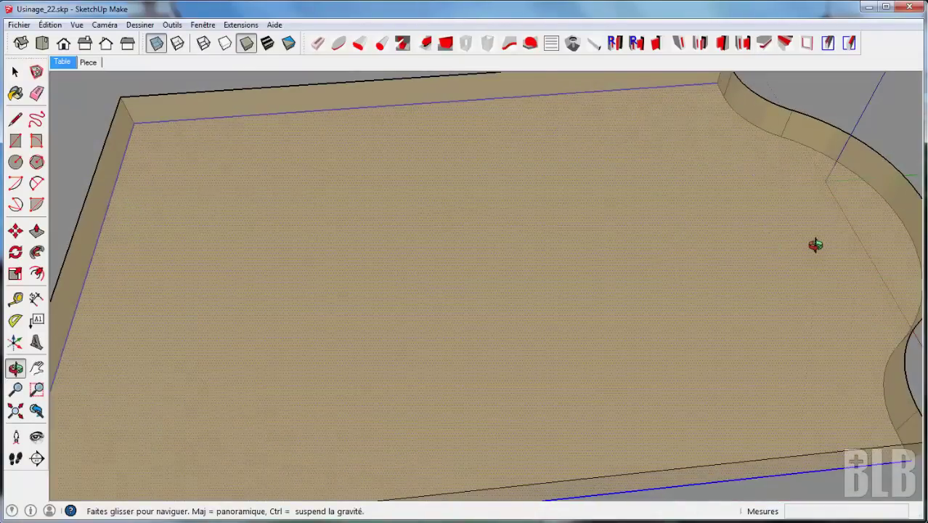
scroll(720, 101, up, 2)
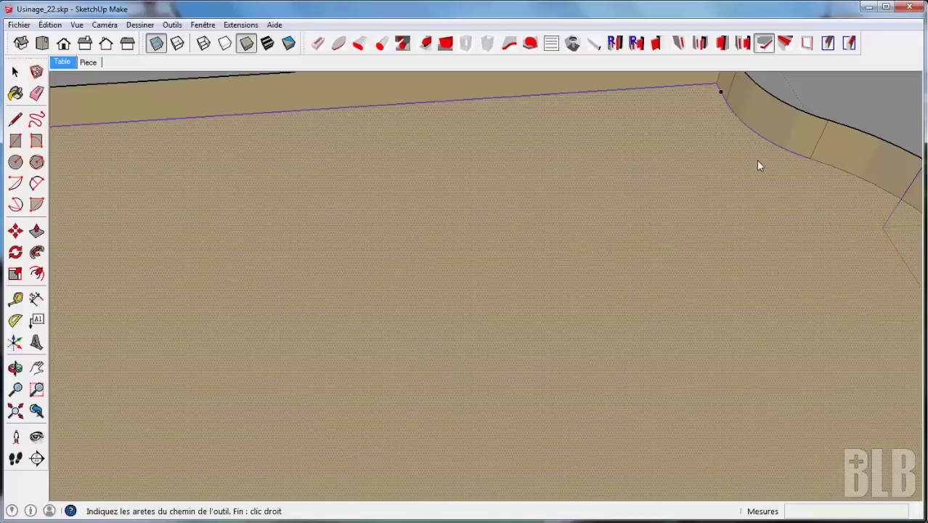
scroll(754, 162, down, 3)
scroll(733, 210, down, 3)
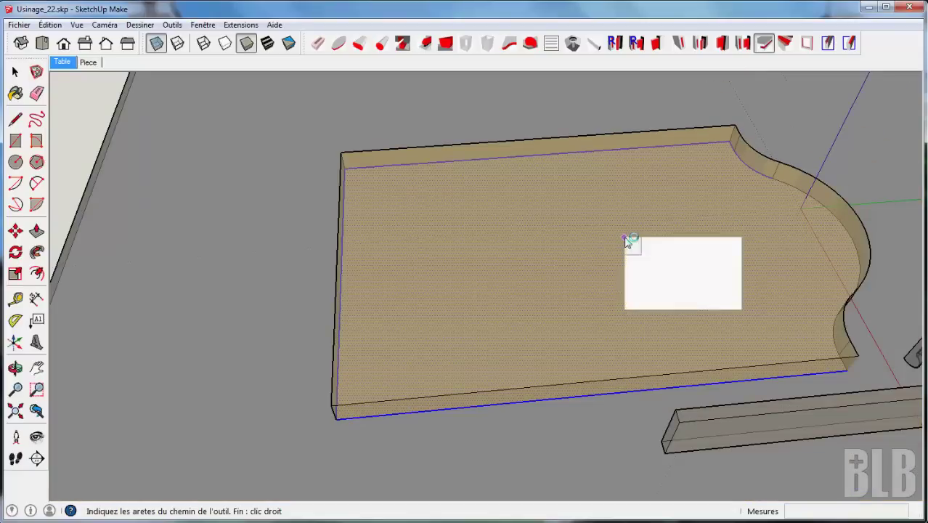
Finish the path with Fin de sélection and cut the 8.0 mm by 15.0 mm groove.
right_click(626, 239)
click(638, 245)
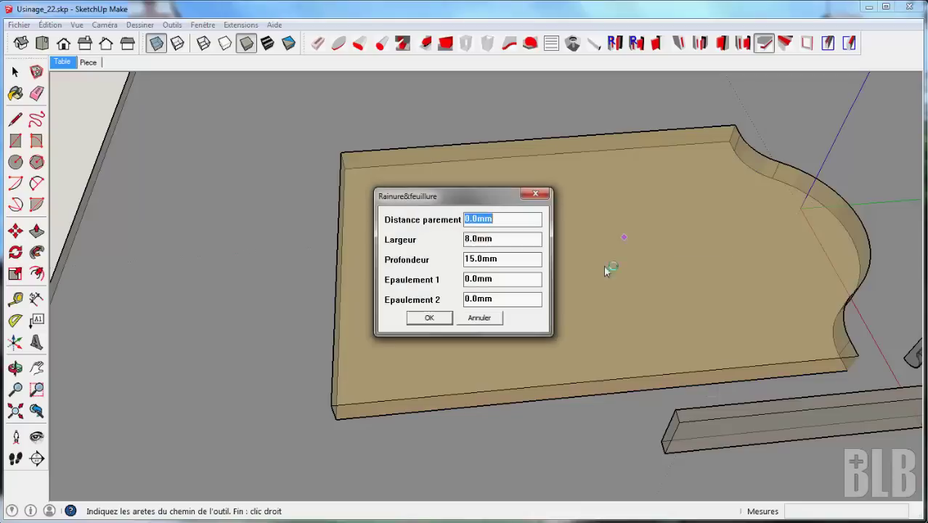
click(427, 319)
Inspect the new groove, then cancel it with Annuler usinage.
mouse_move(713, 227)
middle_down()
mouse_move(582, 185)
mouse_move(600, 213)
middle_up()
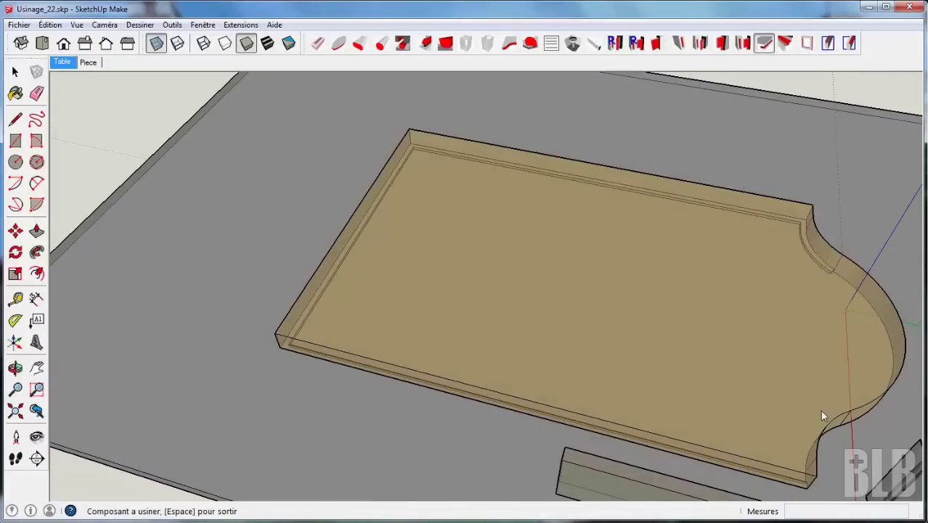
middle_drag(727, 333, 547, 282)
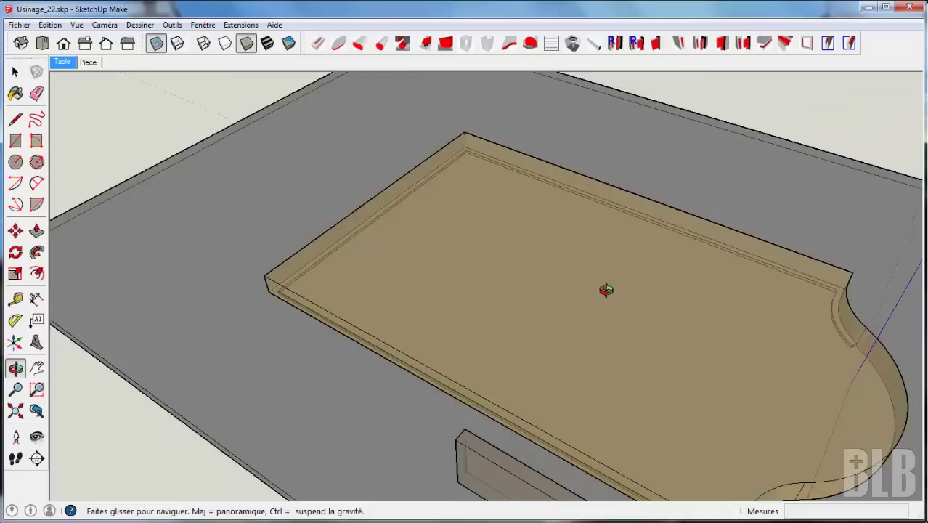
right_click(545, 281)
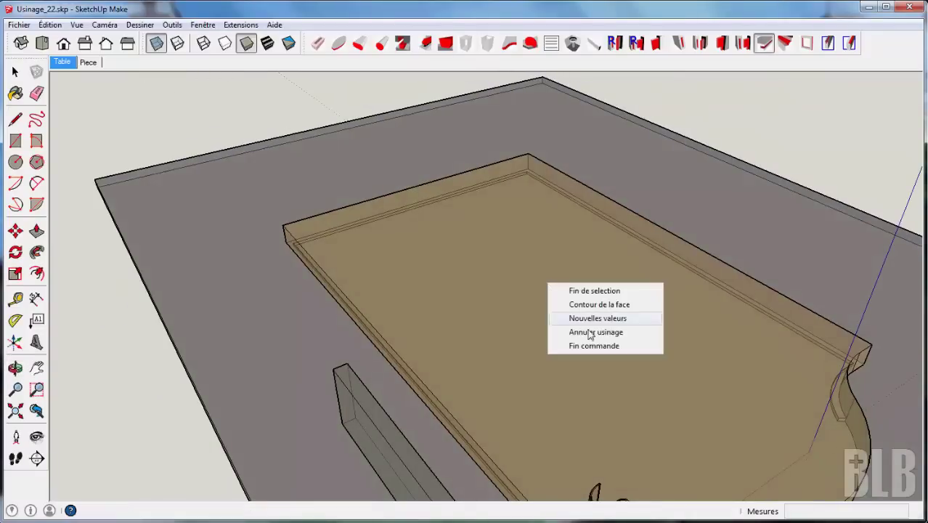
click(595, 332)
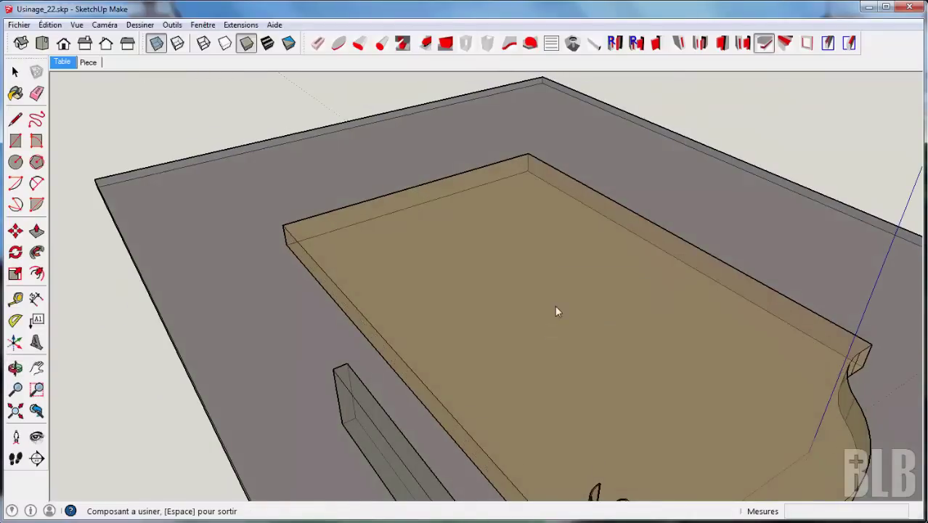
mouse_move(555, 308)
middle_down()
mouse_move(654, 250)
mouse_move(671, 271)
mouse_move(673, 311)
middle_up()
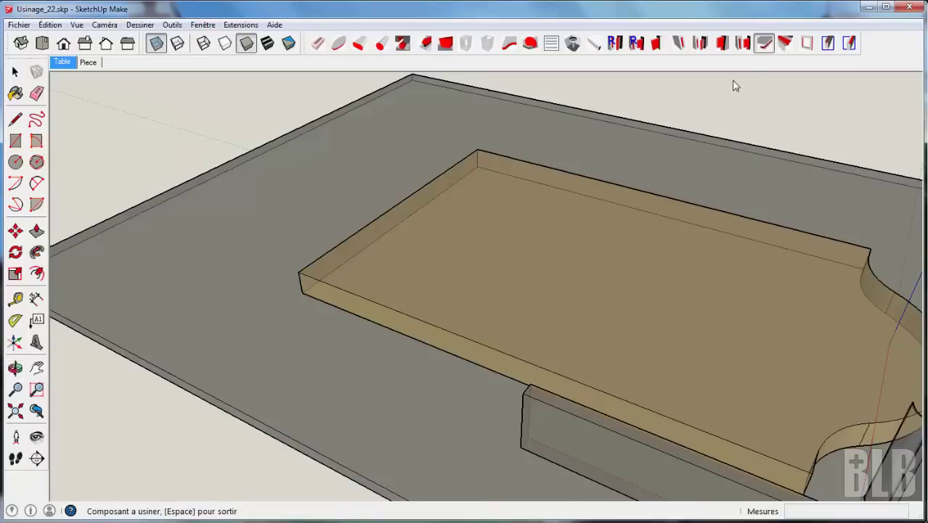
Restart Rainure on the board, pick its reference and front edges, and choose Contour de la face.
click(764, 43)
click(730, 370)
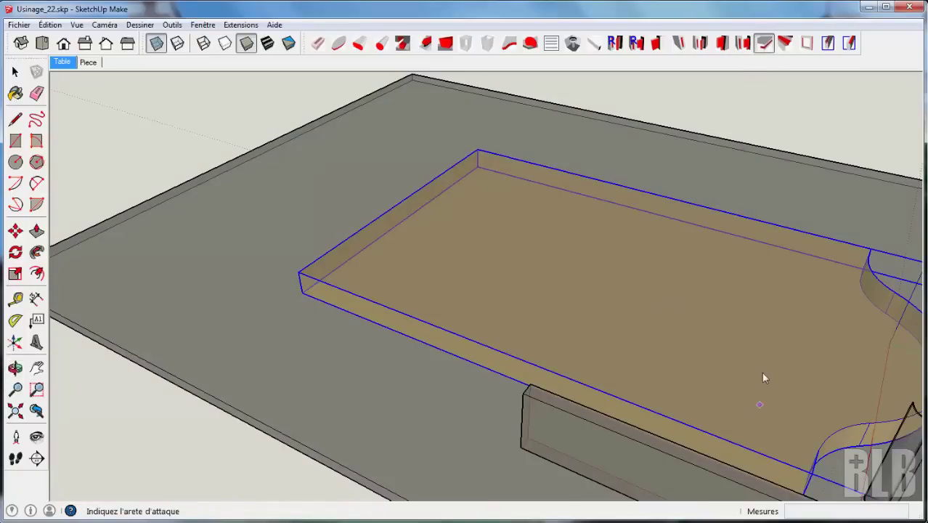
middle_drag(761, 351, 638, 321)
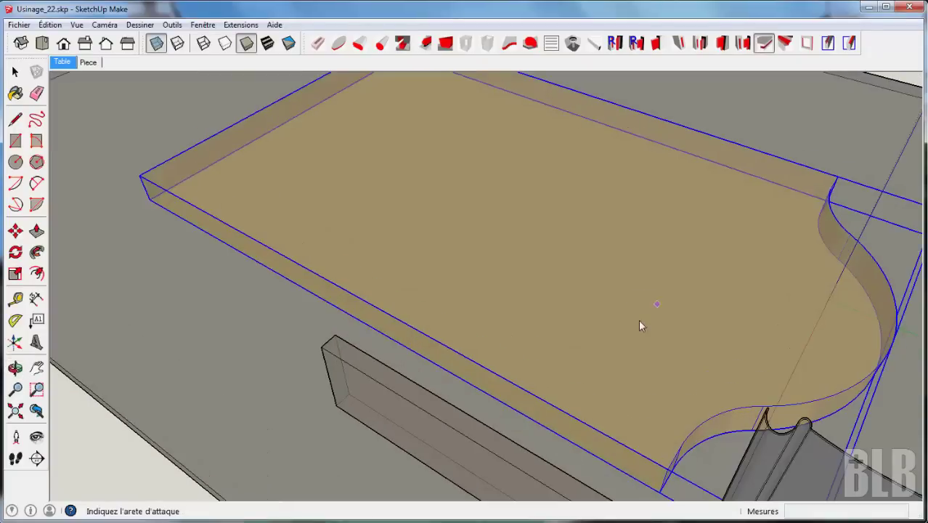
click(666, 488)
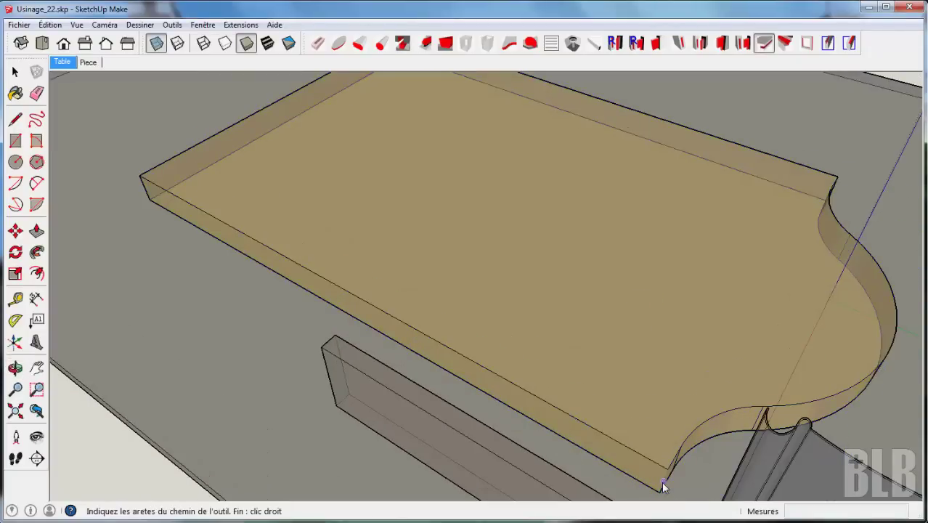
click(603, 432)
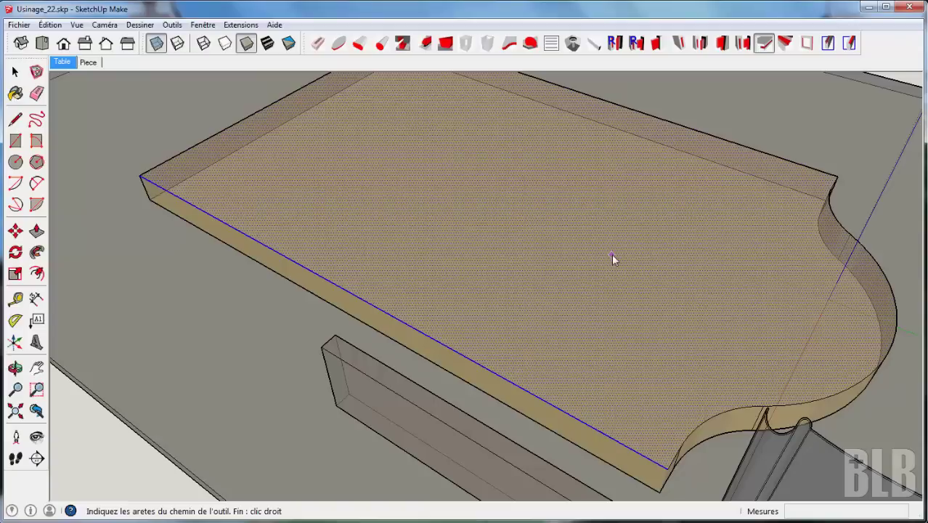
right_click(486, 210)
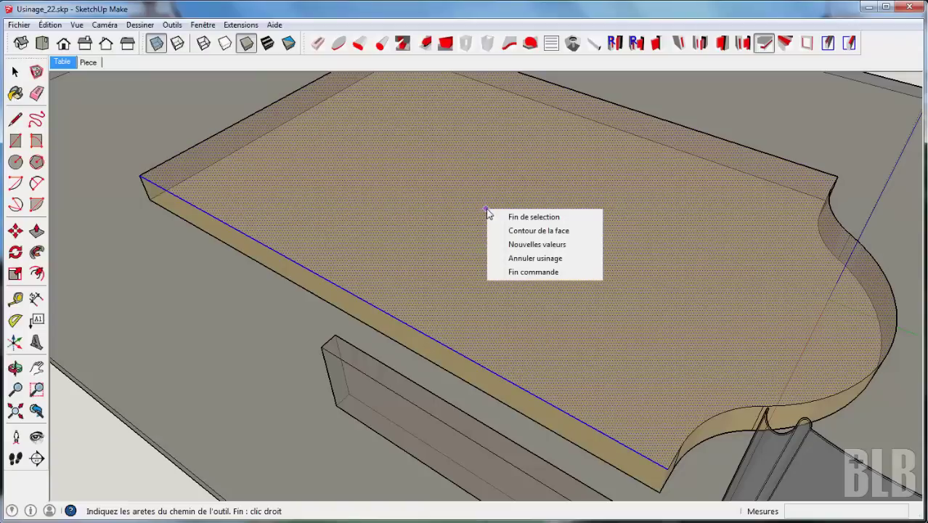
click(531, 231)
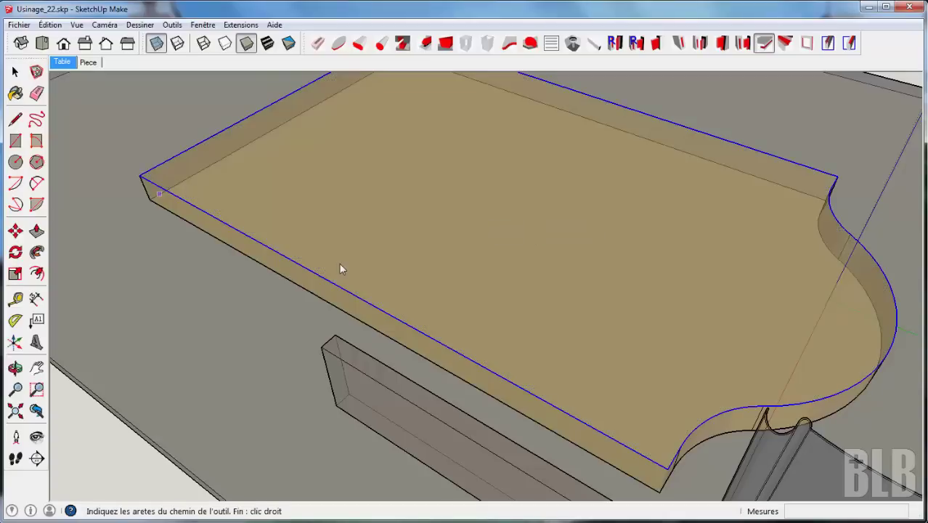
Finish the selection and cut the 8 mm wide, 15 mm deep groove around the top-face outline.
right_click(606, 320)
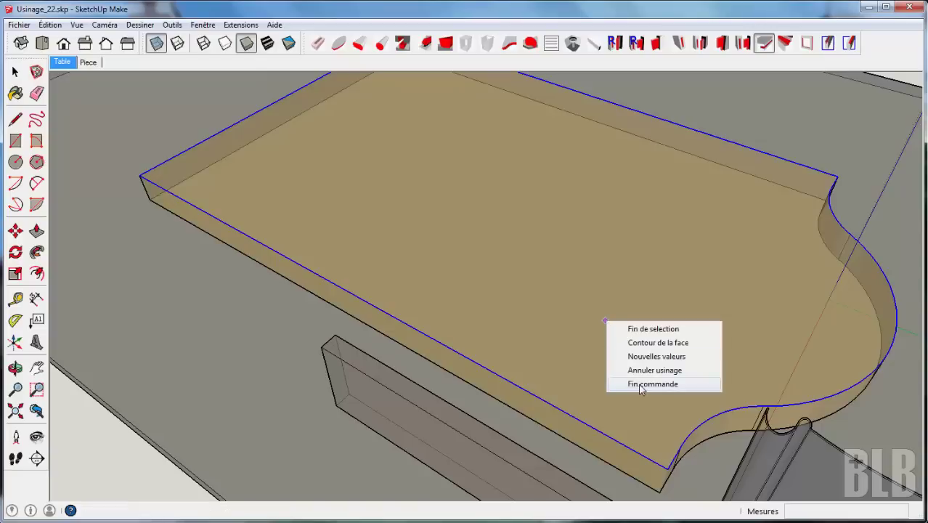
click(659, 331)
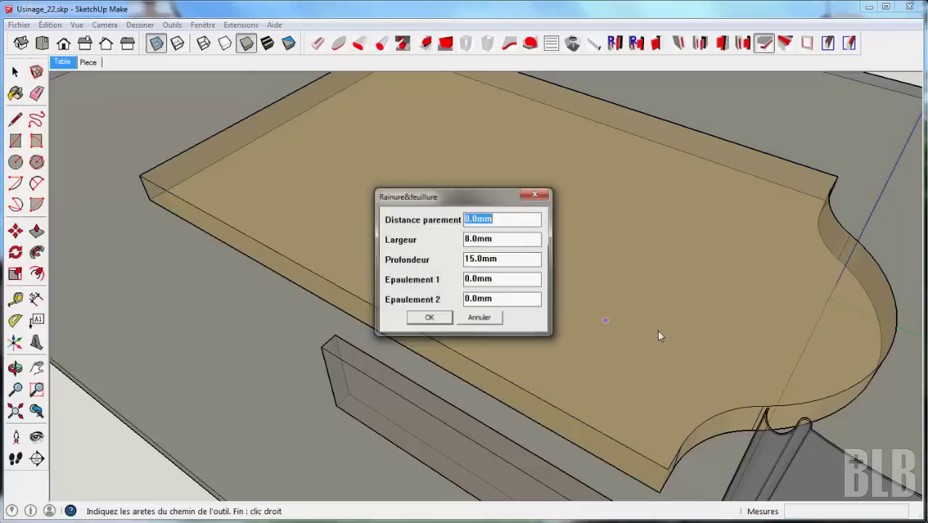
click(429, 318)
mouse_move(468, 274)
middle_down()
mouse_move(443, 275)
mouse_move(440, 260)
mouse_move(399, 264)
mouse_move(414, 264)
mouse_move(445, 319)
mouse_move(476, 347)
mouse_move(450, 333)
middle_up()
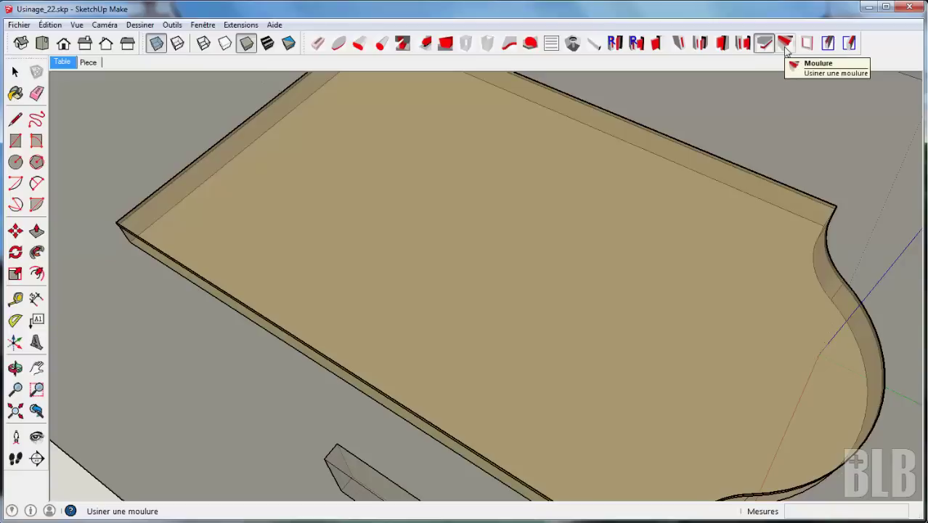
Start the Moulure tool and orbit to view the groove around the board's full outline.
click(785, 48)
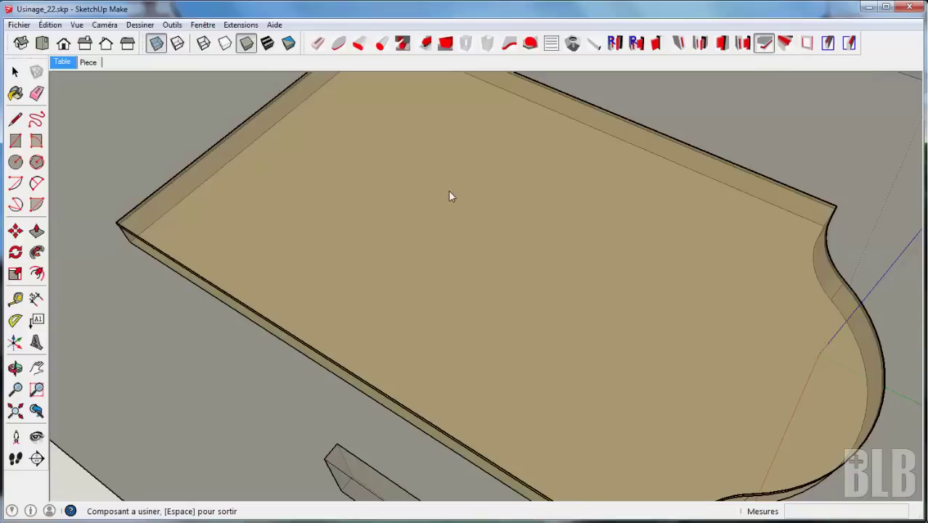
mouse_move(449, 192)
middle_down()
mouse_move(510, 180)
mouse_move(489, 197)
mouse_move(464, 195)
middle_up()
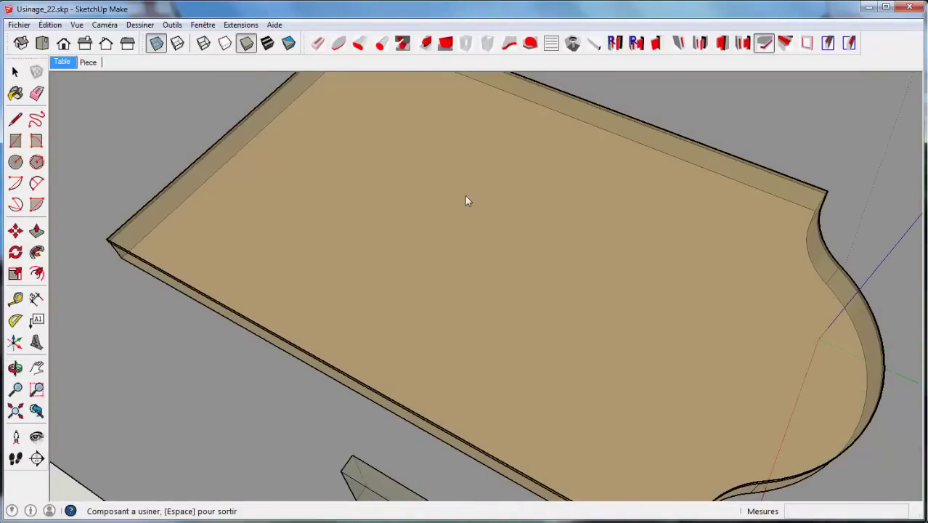